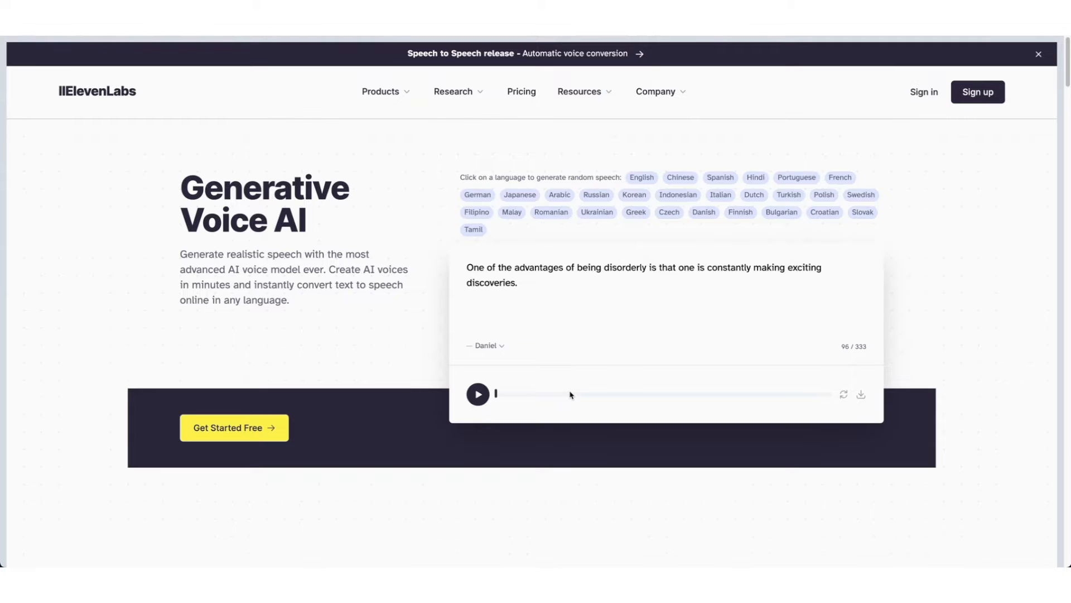
Play the homepage voice demo and browse the list of available demo voices.
click(478, 394)
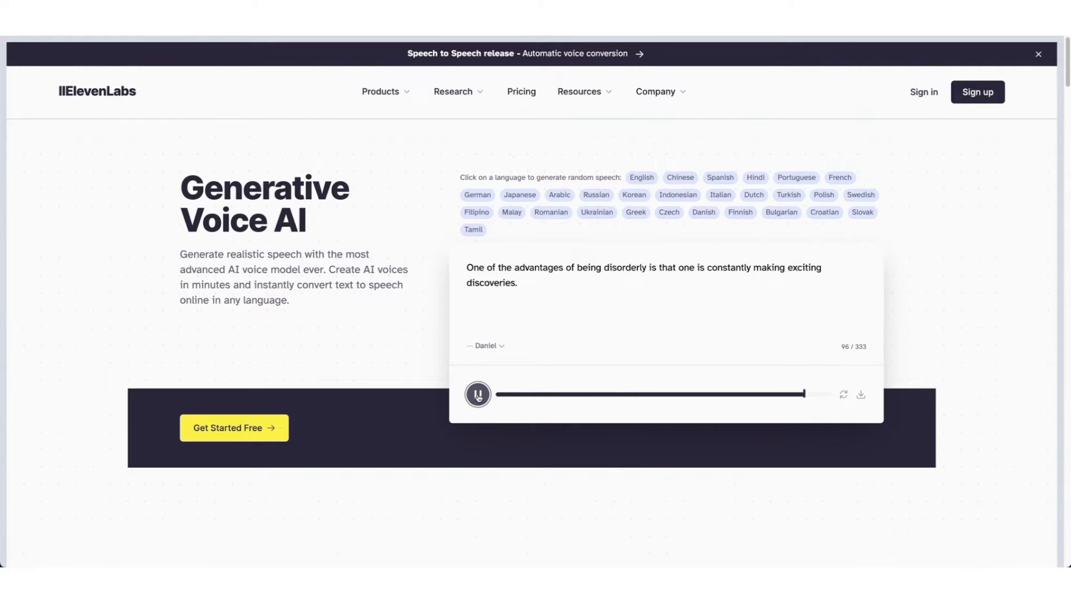
click(508, 347)
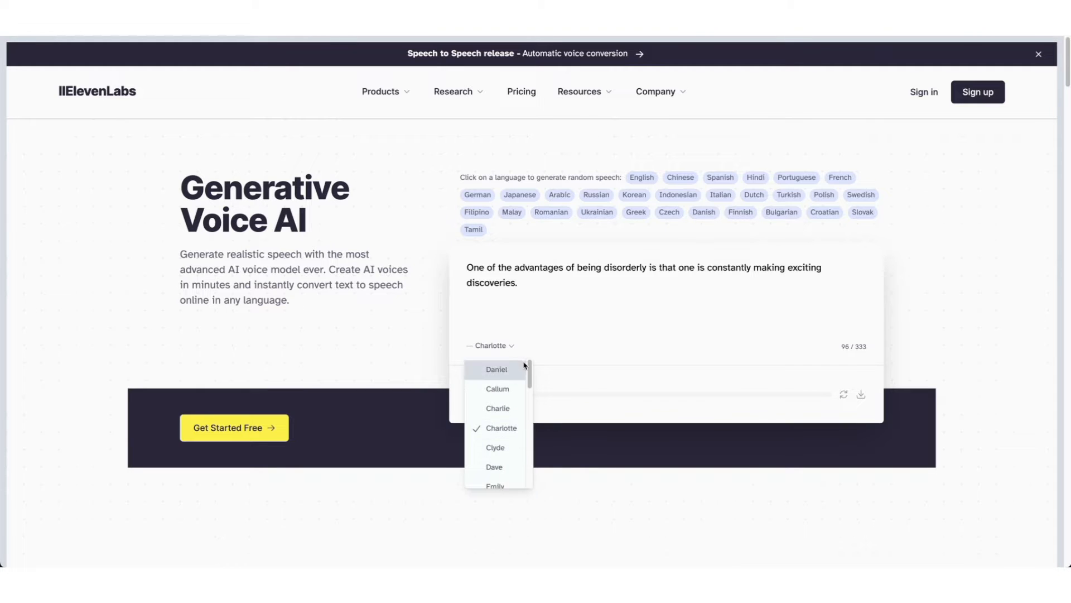
drag(530, 377, 528, 403)
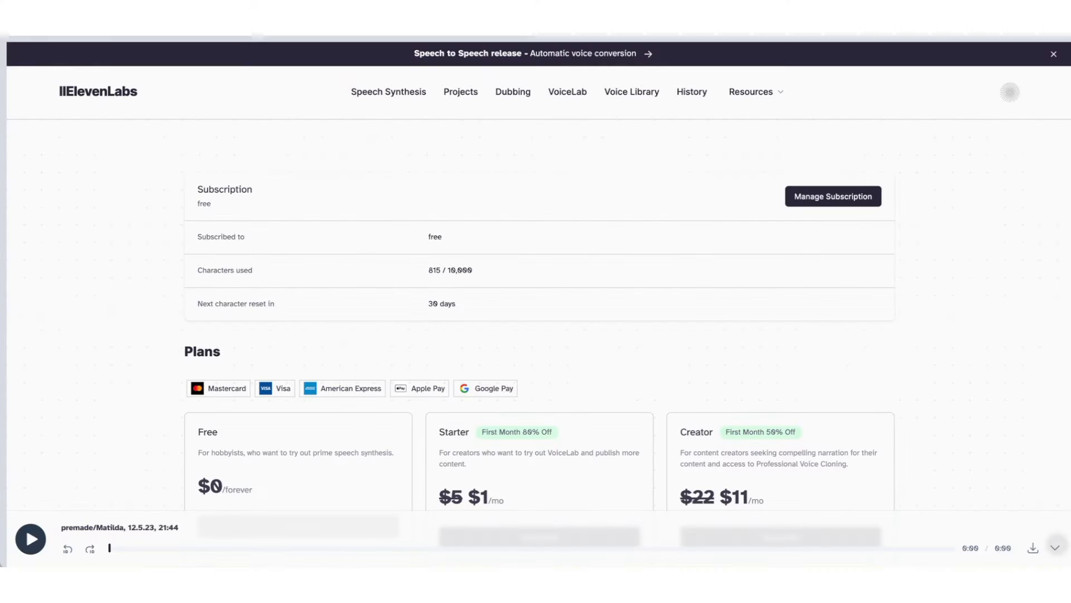
scroll(536, 279, down, 5)
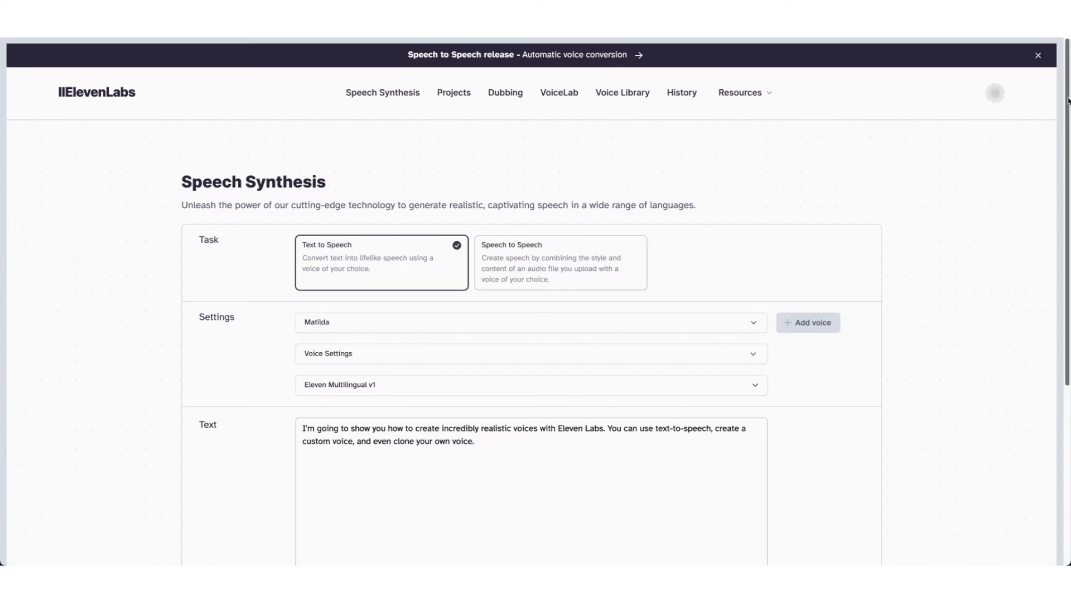
Browse the premade voices in the Speech Synthesis voice selector.
scroll(648, 141, down, 3)
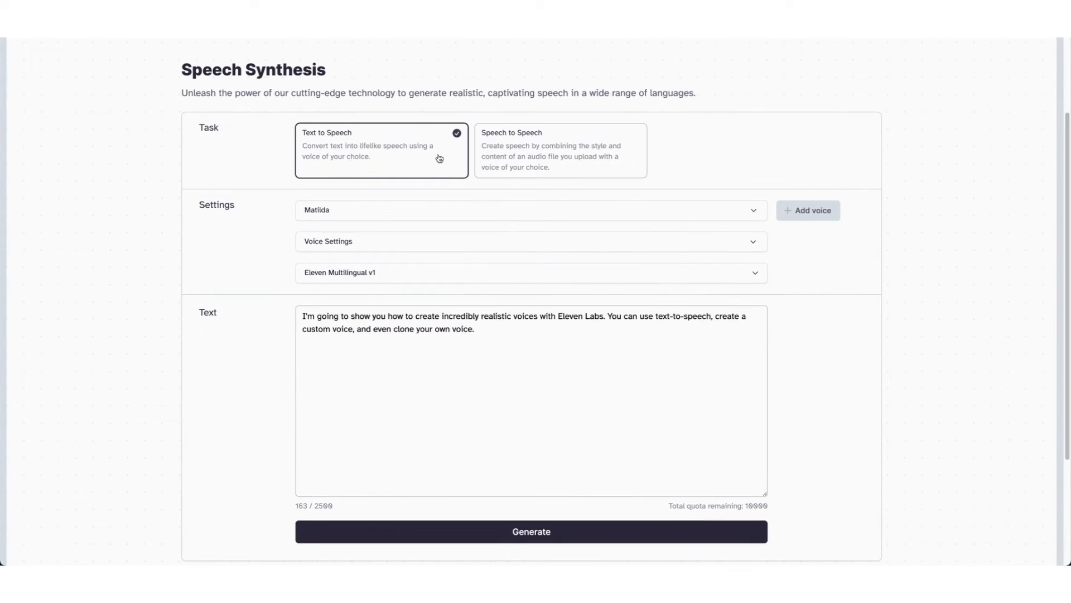
click(686, 220)
scroll(757, 290, down, 10)
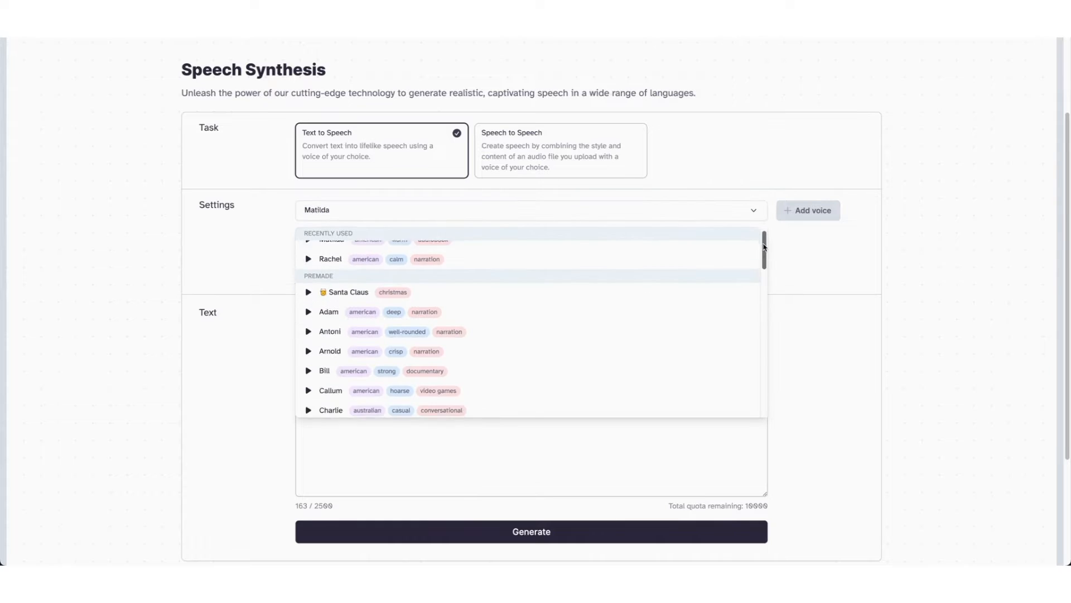
drag(758, 317, 750, 226)
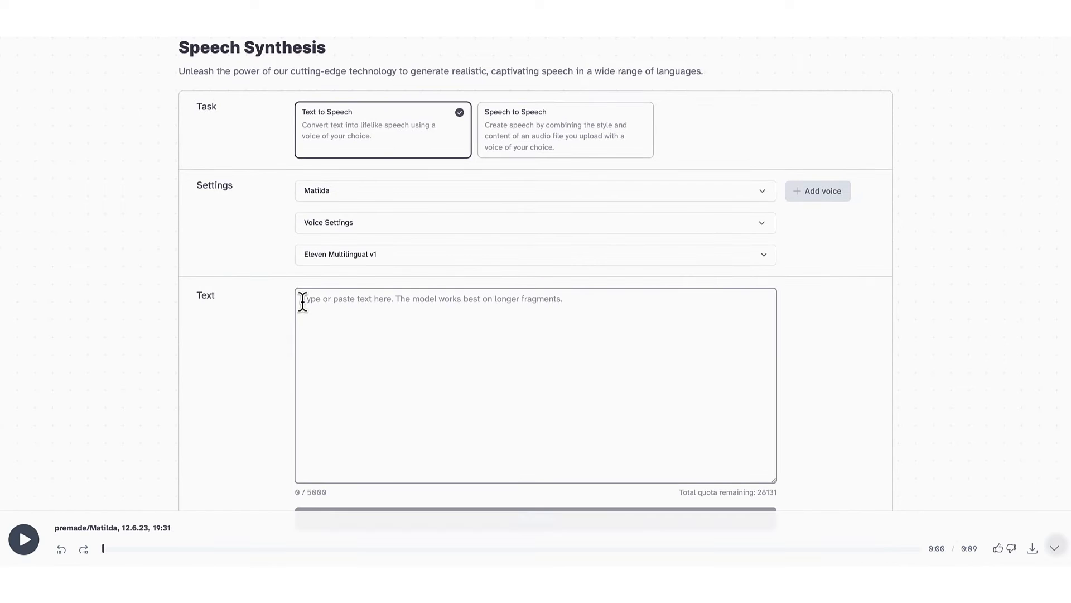
Paste the script into the text box and generate speech with the Matilda voice.
text(I'm going to show you how to create incredibly realistic voices with Eleven Labs. You can use text-to-speech, create a custom voice, and even clone your own voice.)
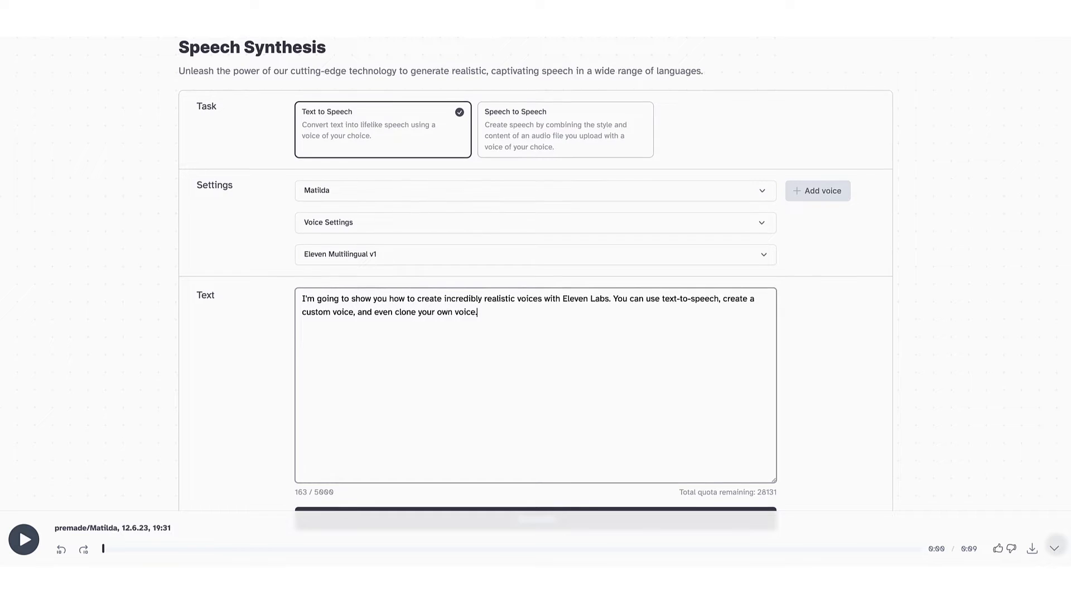
scroll(536, 284, down, 1)
click(531, 457)
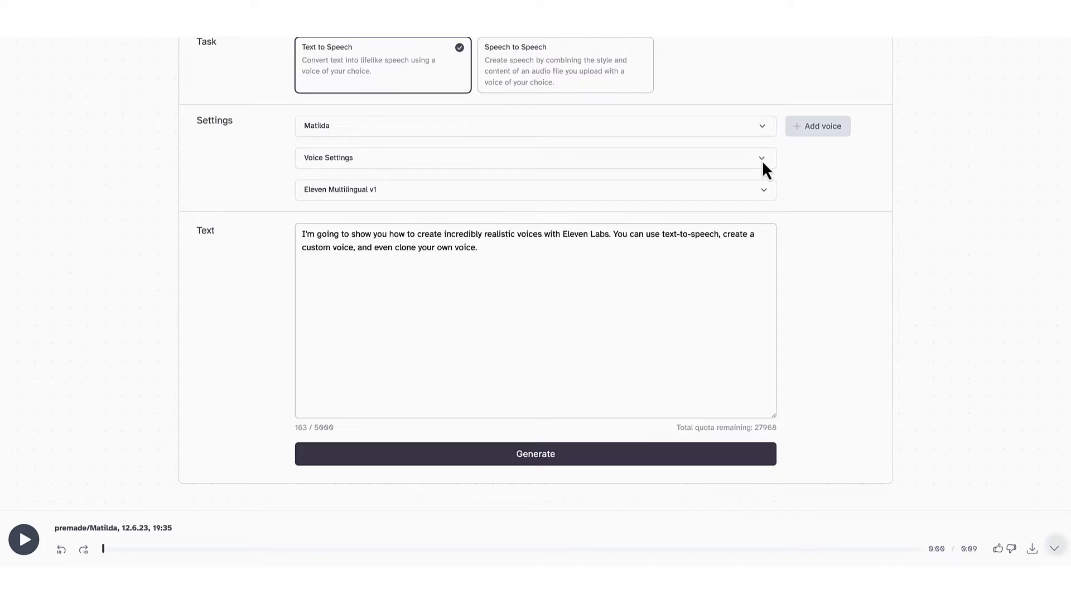
Open Voice Settings and lower Stability to about 35% and Clarity + Similarity Enhancement to about 50%.
click(762, 159)
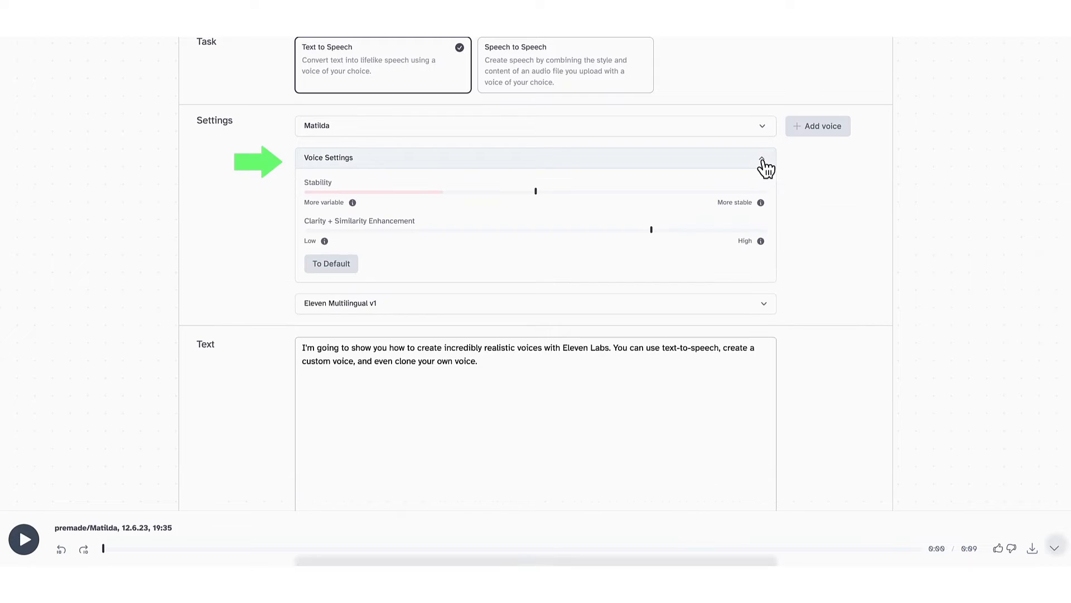
drag(537, 192, 466, 191)
mouse_move(652, 230)
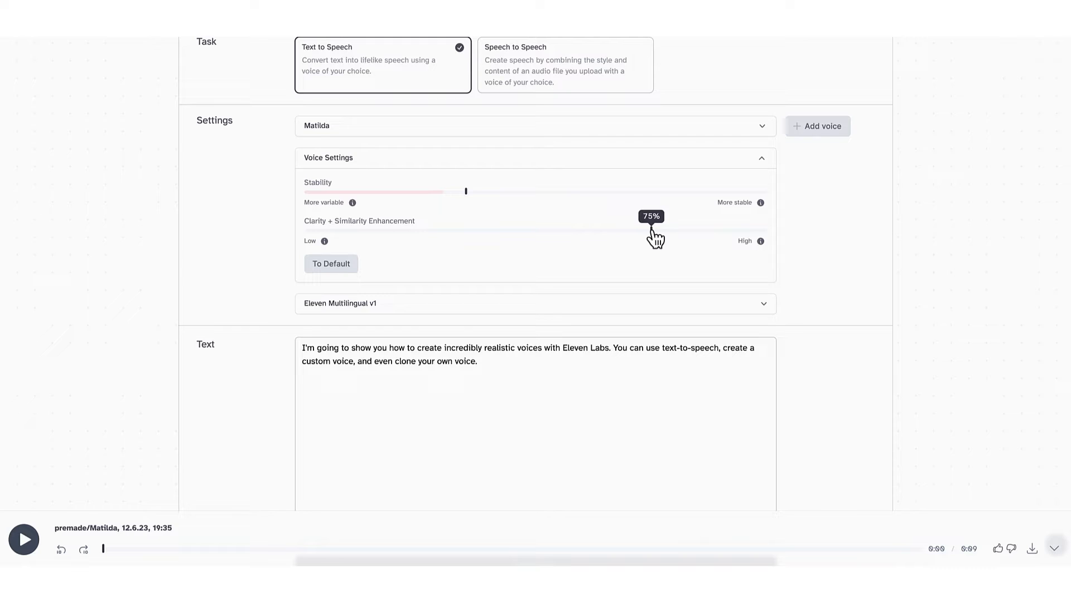
drag(651, 227, 549, 228)
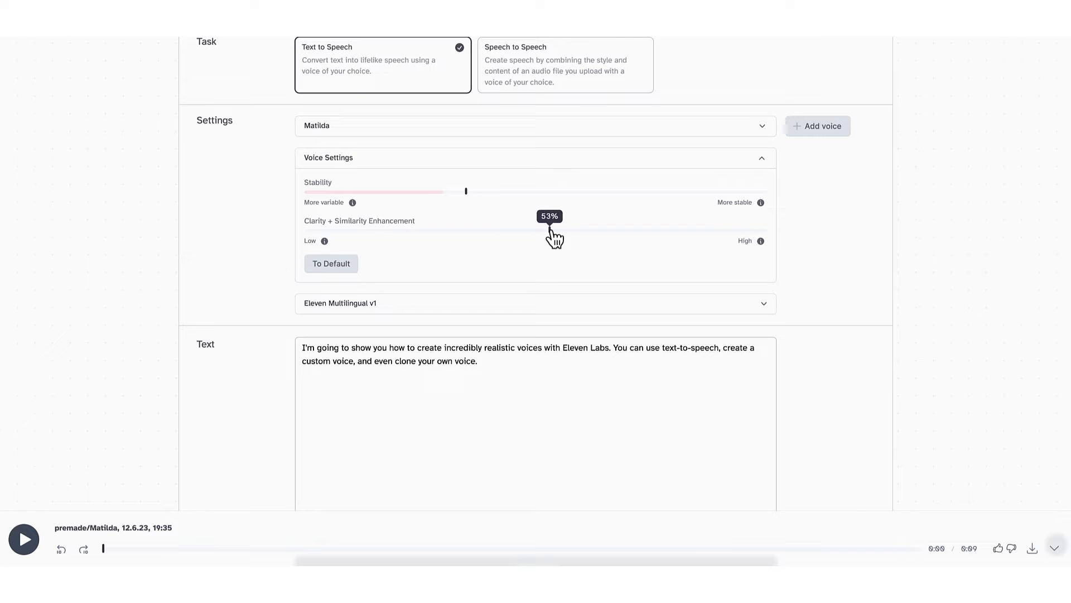
drag(549, 228, 535, 229)
Generate the speech again with the new settings and download the audio file.
scroll(966, 187, down, 3)
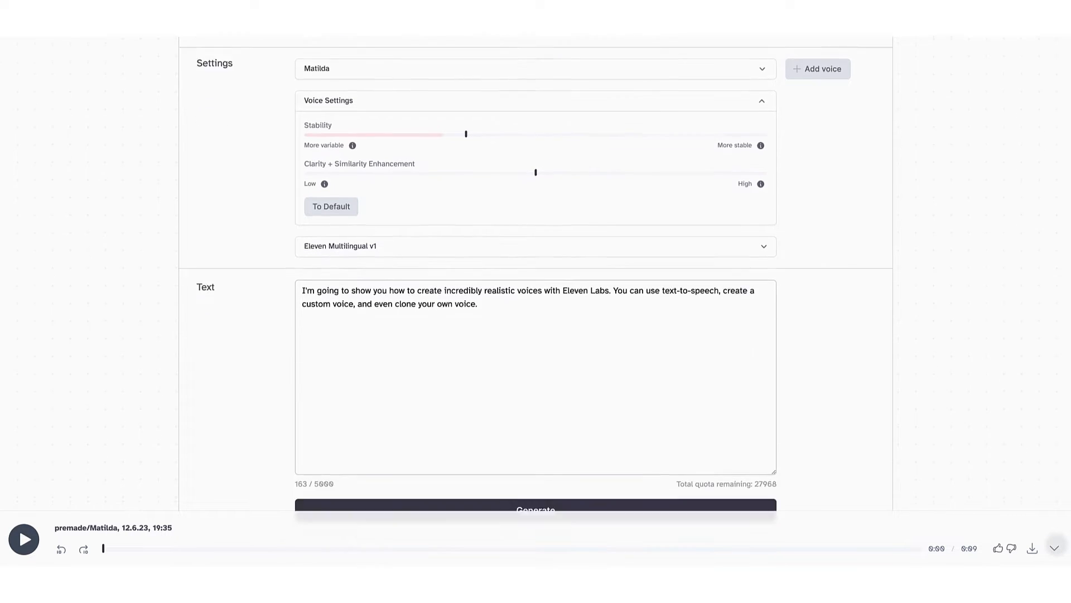
scroll(1052, 279, down, 1)
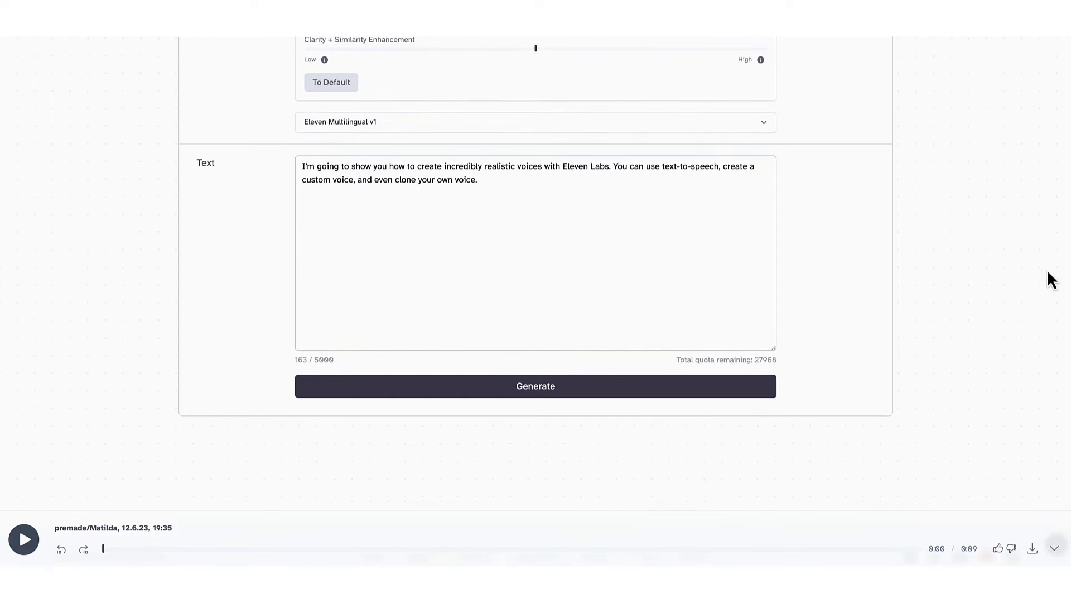
click(536, 390)
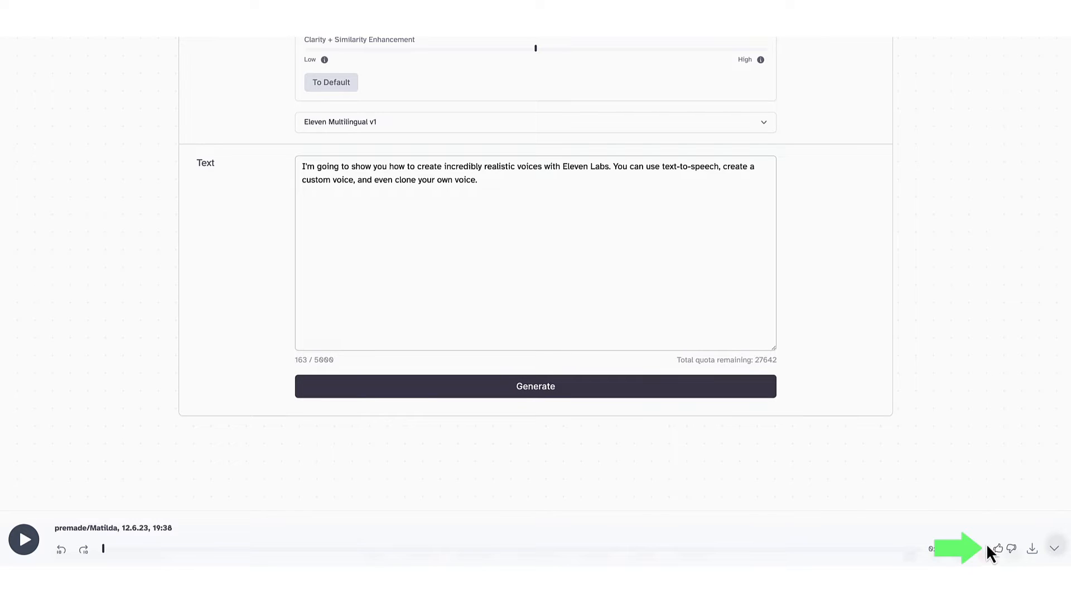
click(1031, 548)
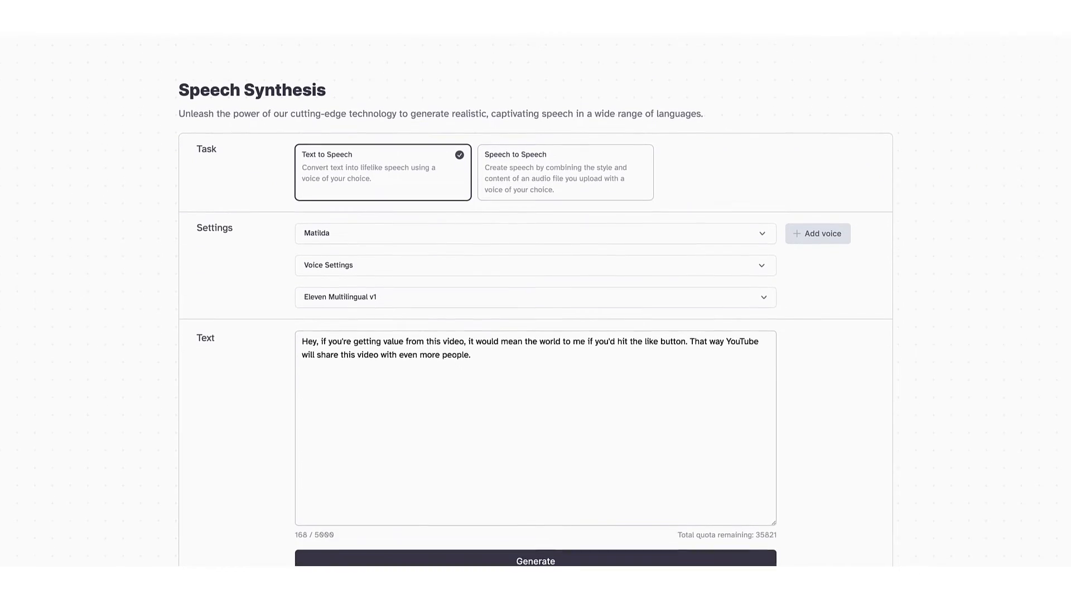
Generate speech for the like-button request text with the Matilda voice.
scroll(536, 302, down, 2)
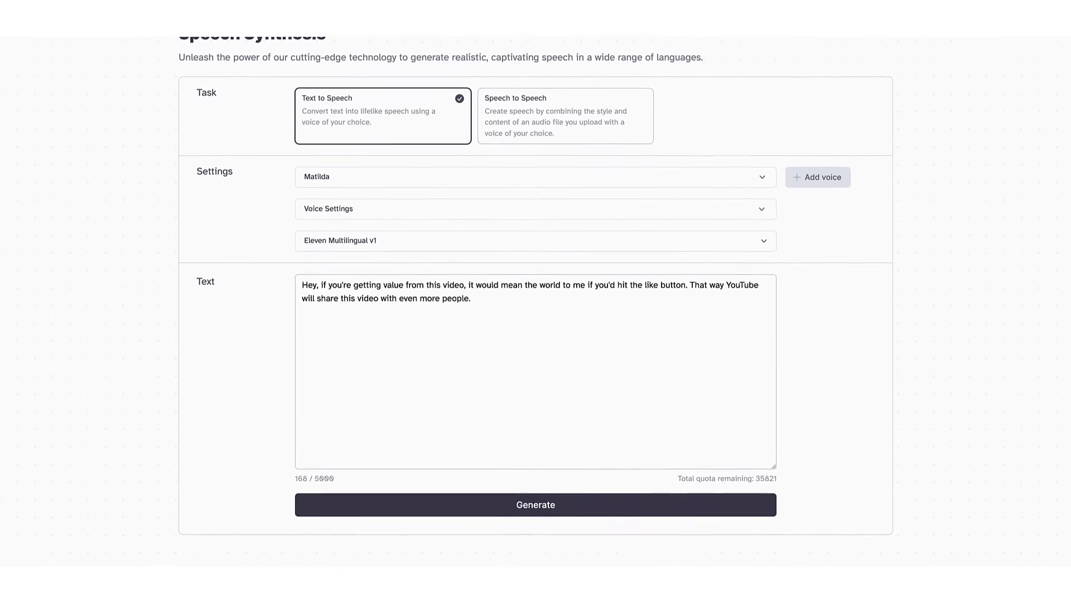
click(570, 491)
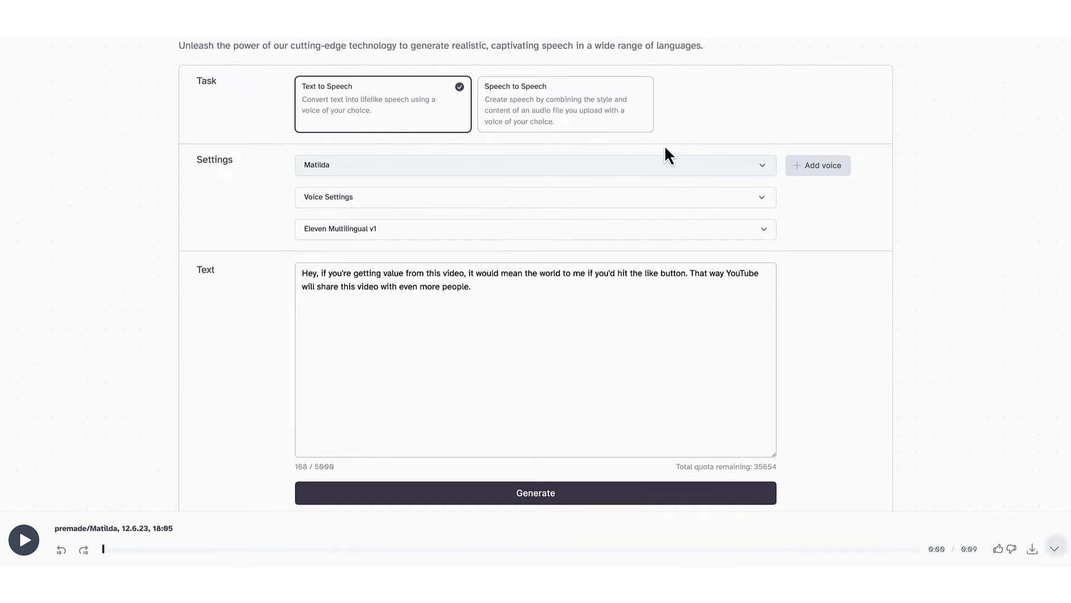
Switch the task to Speech to Speech, upload the MP3 voice recording from the Desktop, and generate.
click(573, 116)
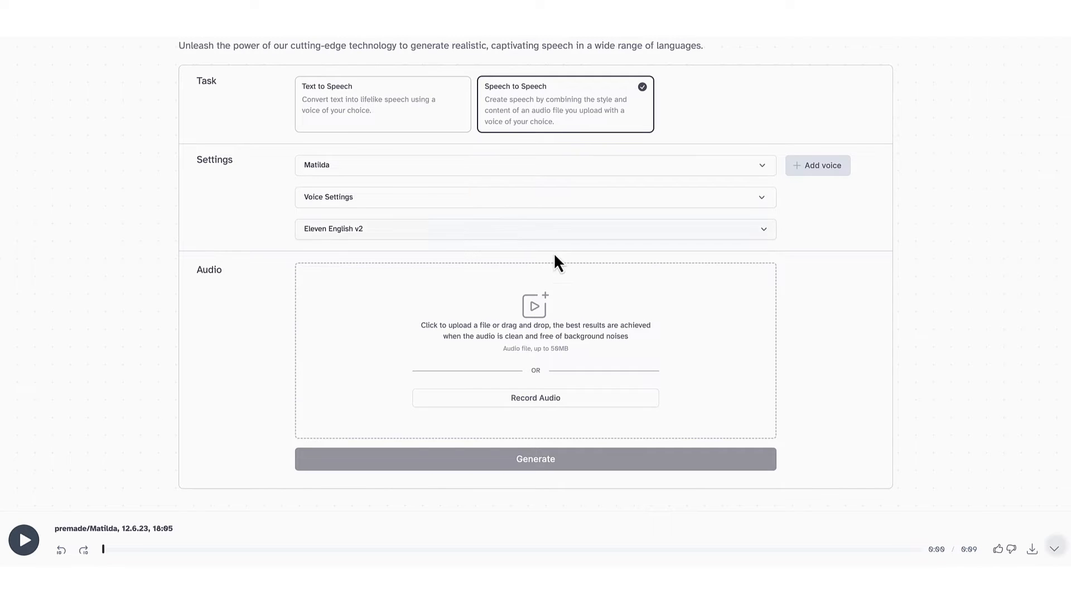
click(543, 322)
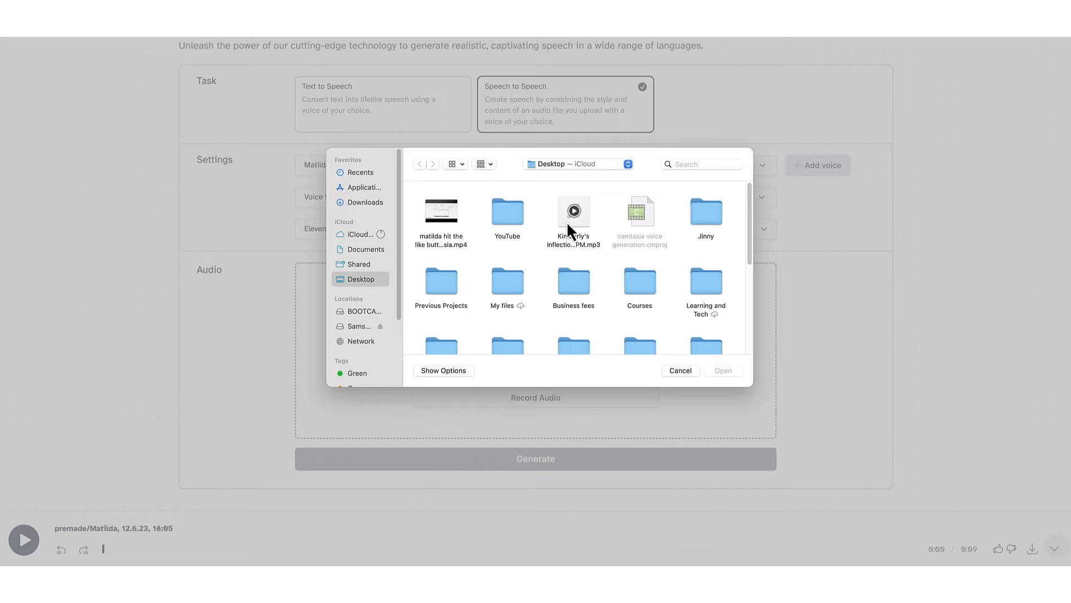
click(575, 228)
click(718, 372)
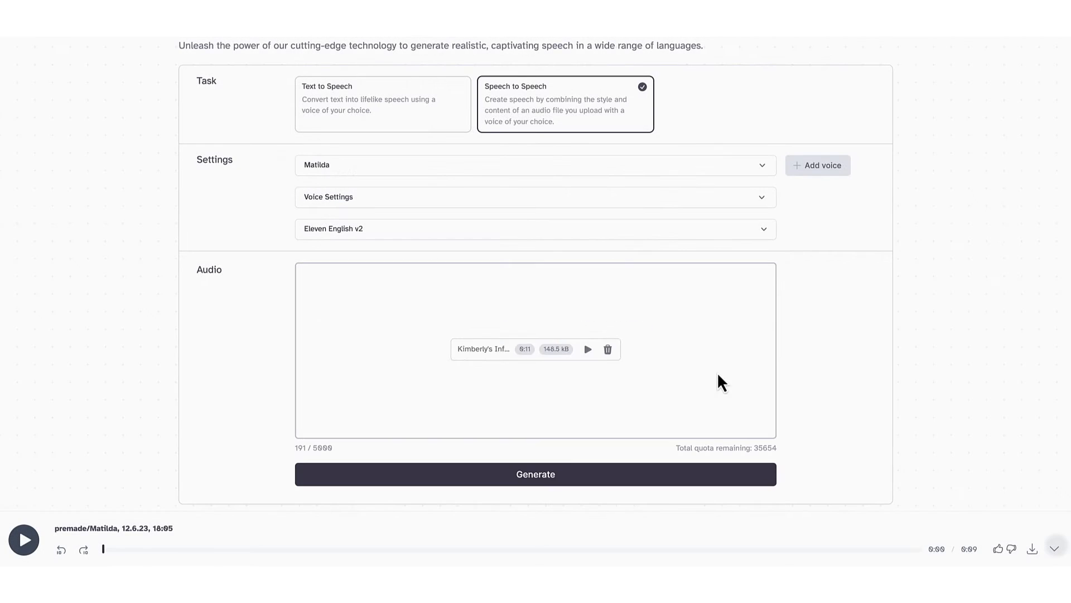
click(540, 473)
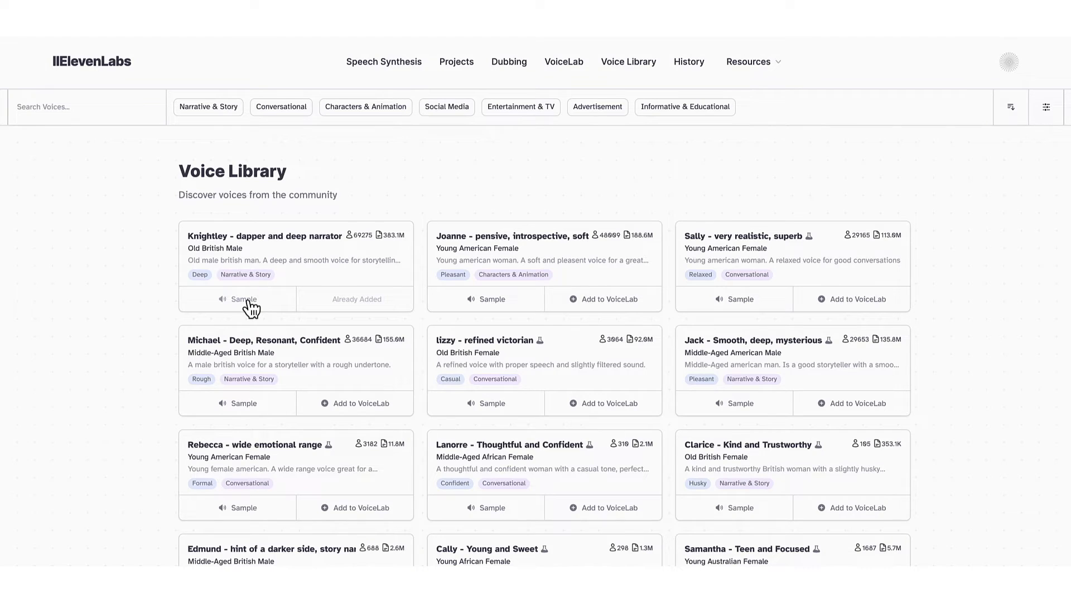
Play the samples of the Knightley, Joanne and Sally voices in the Voice Library.
click(246, 301)
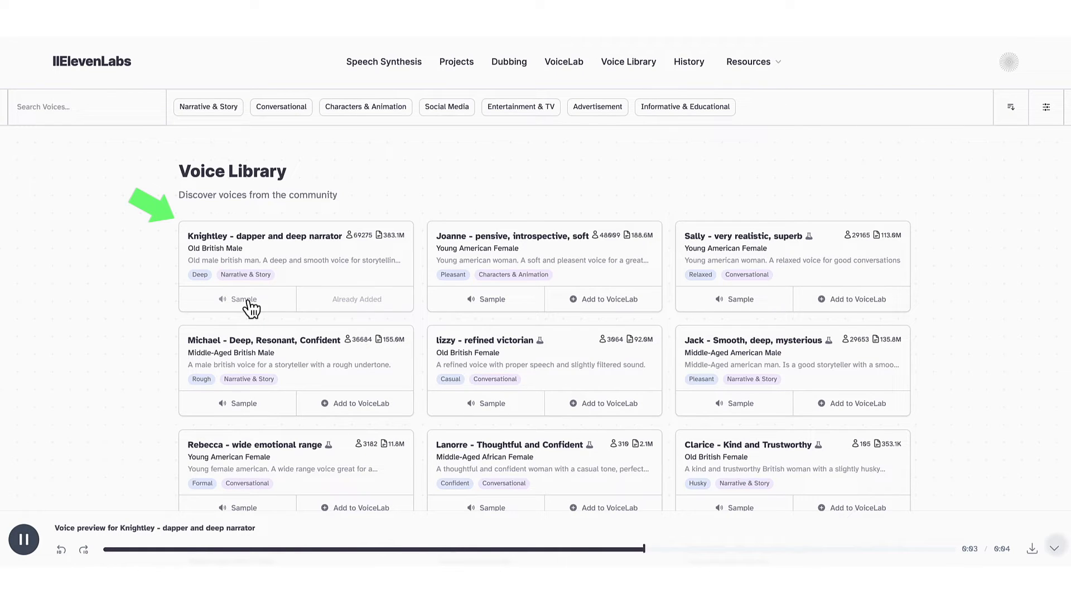
click(478, 304)
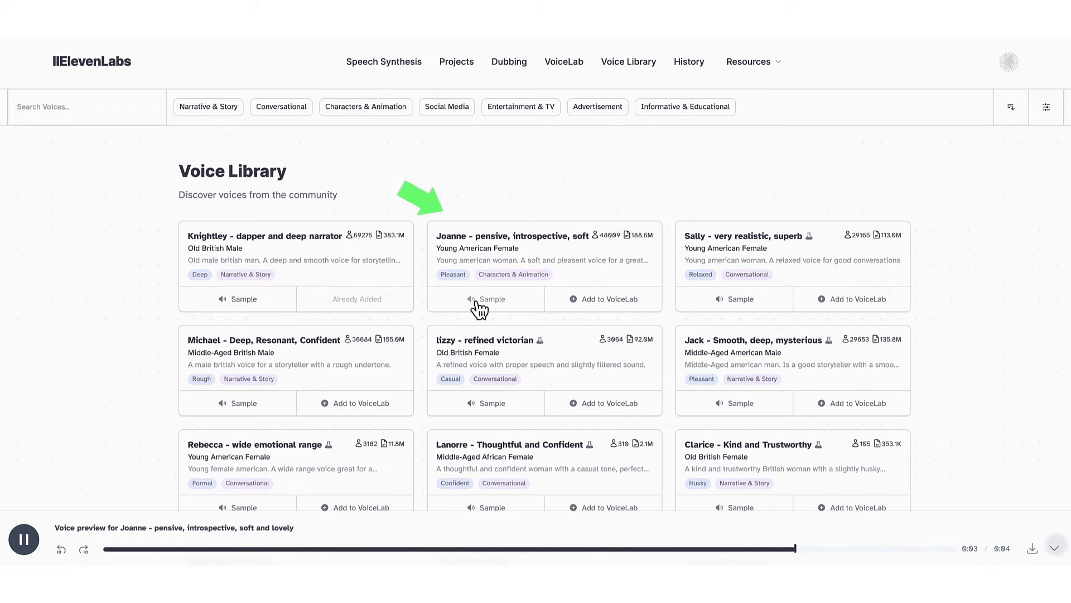
click(717, 303)
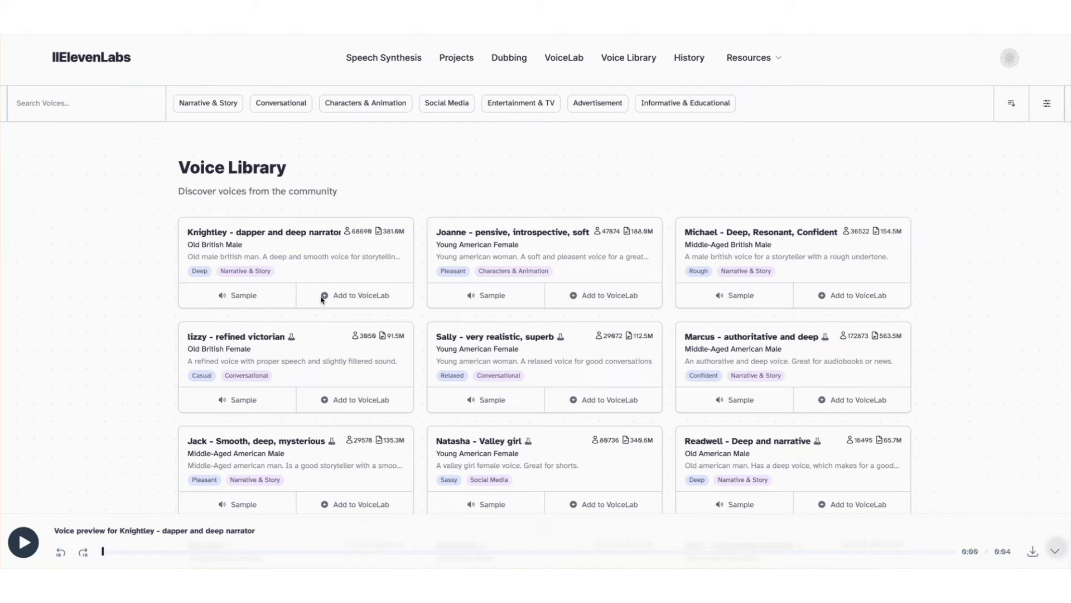
Add the Knightley - dapper and deep narrator voice to VoiceLab.
click(324, 299)
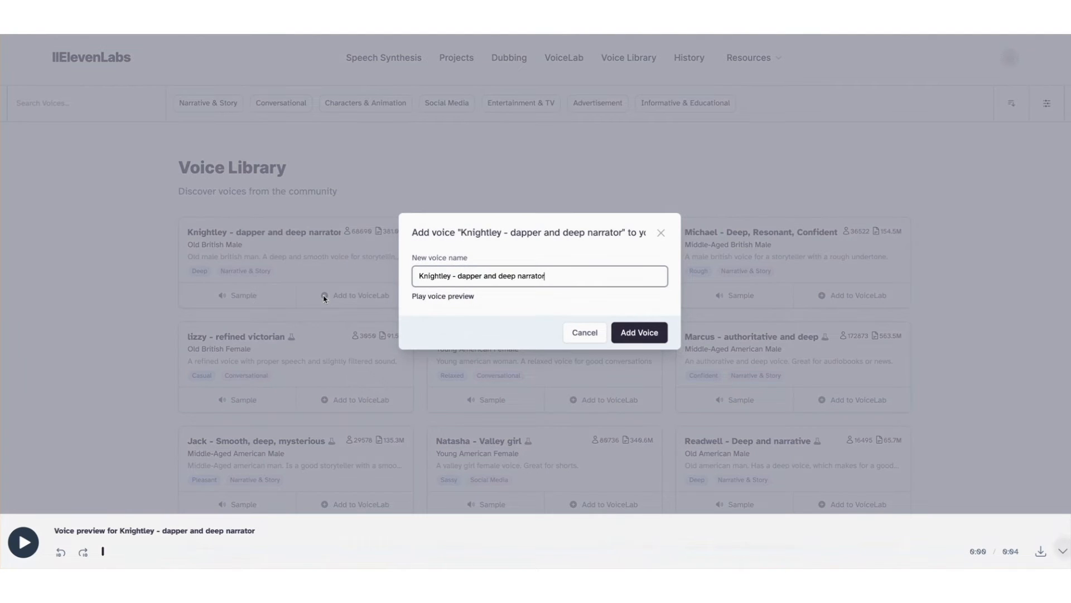
click(636, 331)
click(641, 331)
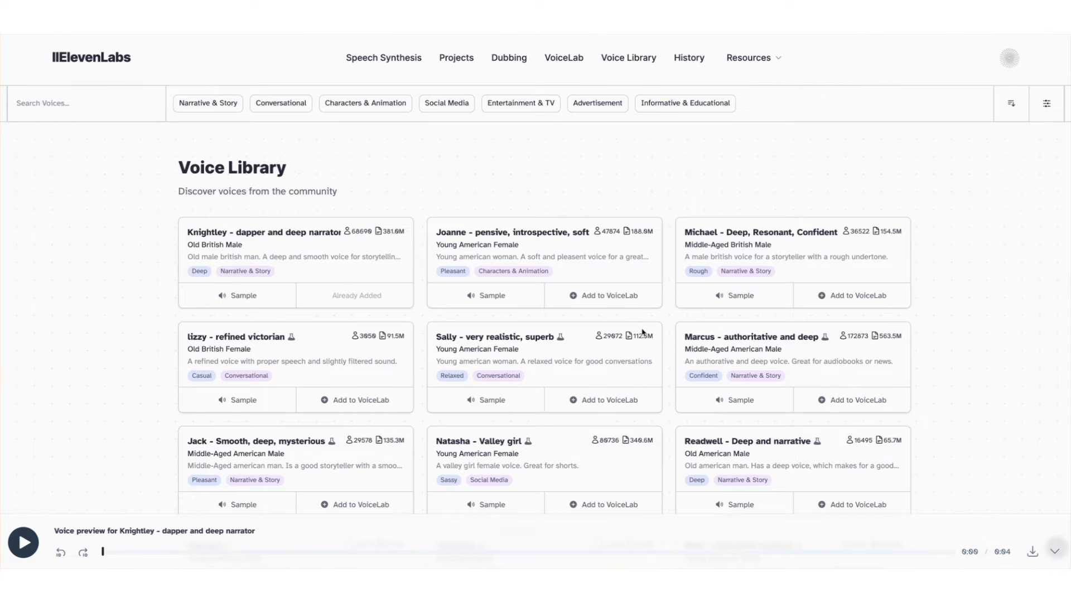
Open the Knightley voice's edit dialog in VoiceLab and close it without changes.
click(562, 59)
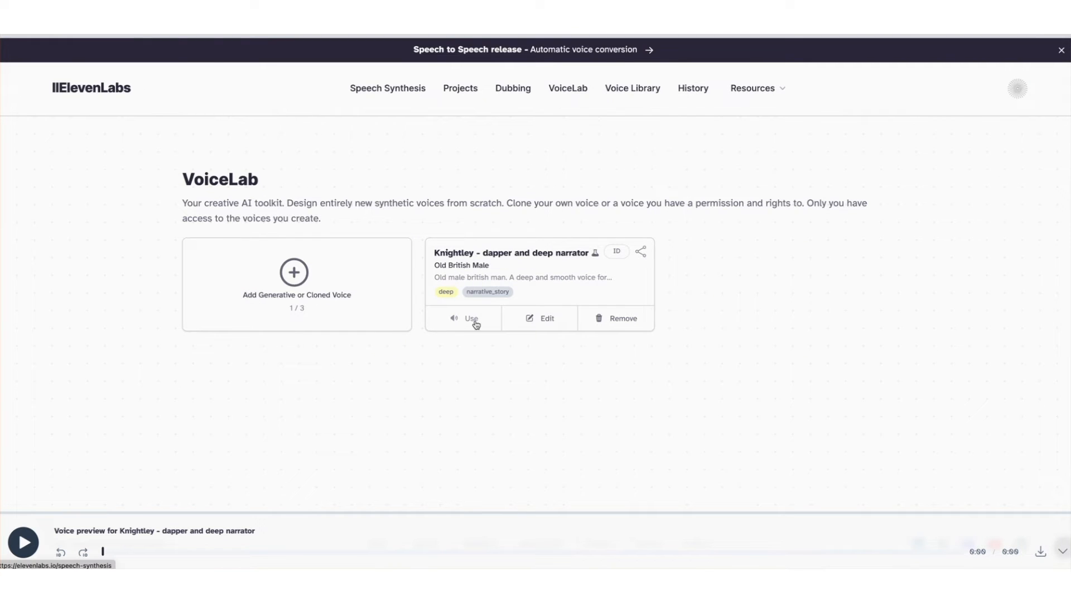
click(533, 322)
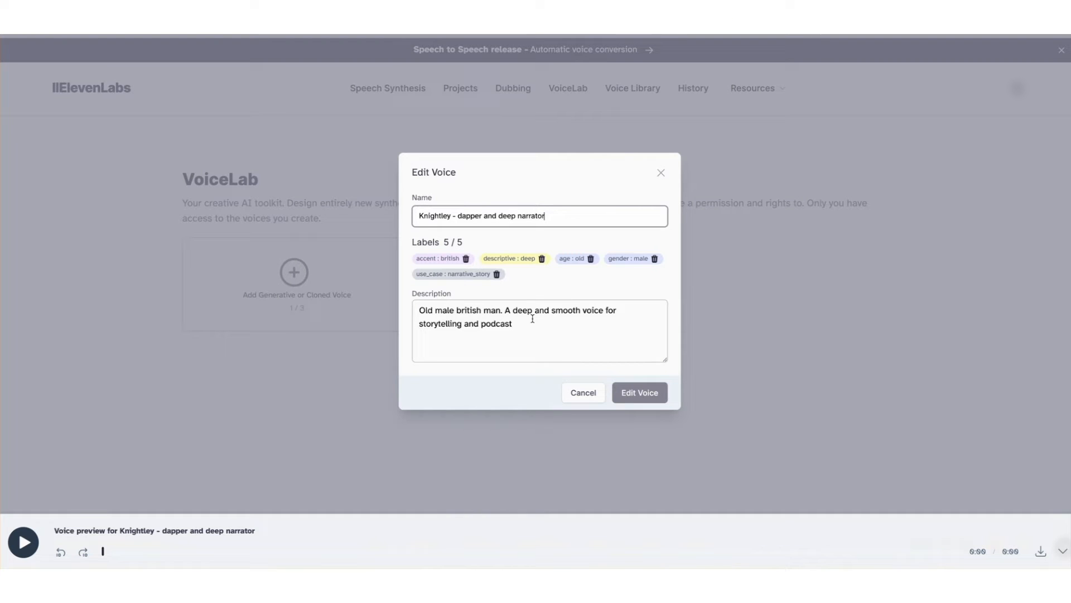
click(627, 389)
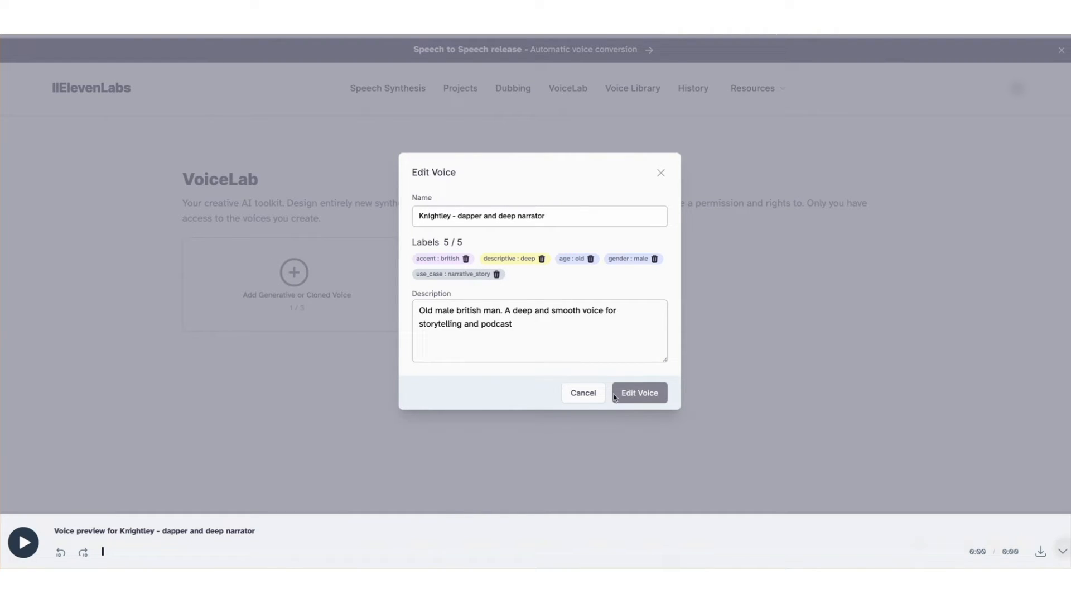
click(583, 393)
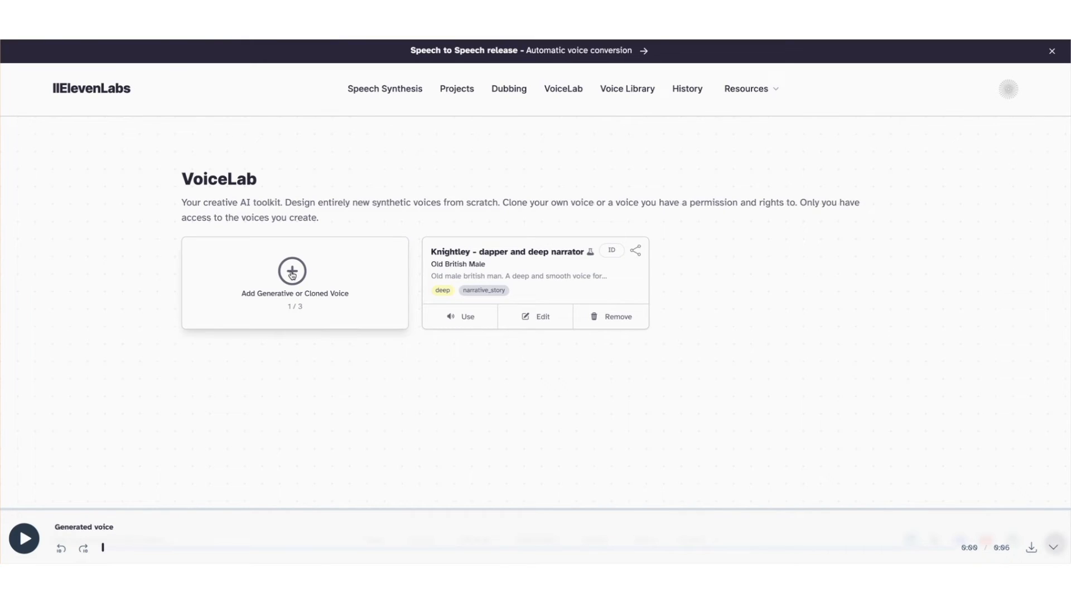
Start a new Voice Design voice, set gender to Female and age to Middle Aged, and generate a preview.
click(293, 275)
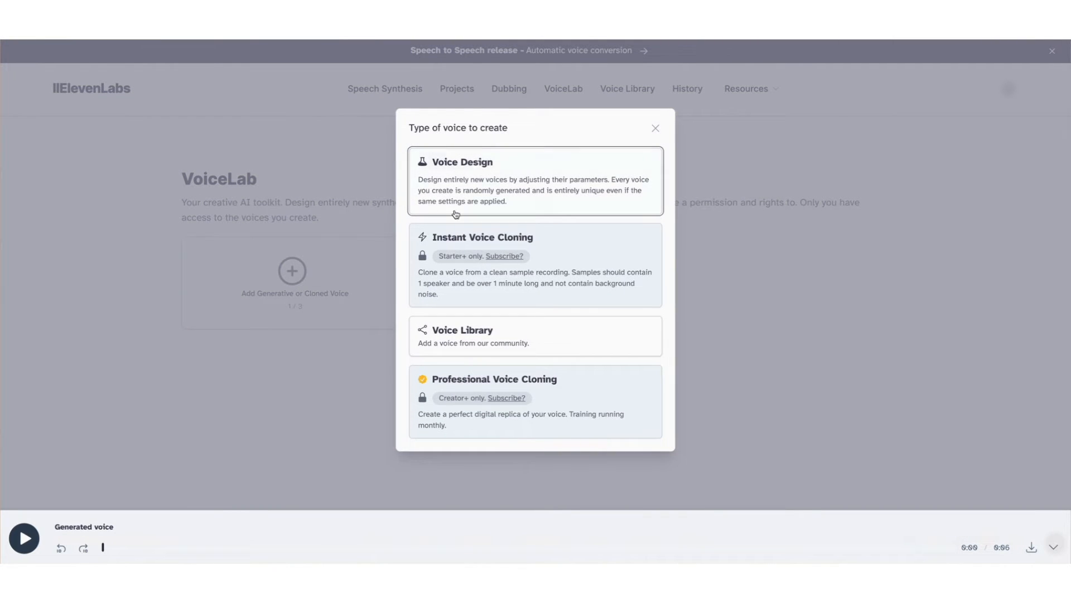
click(488, 194)
click(485, 127)
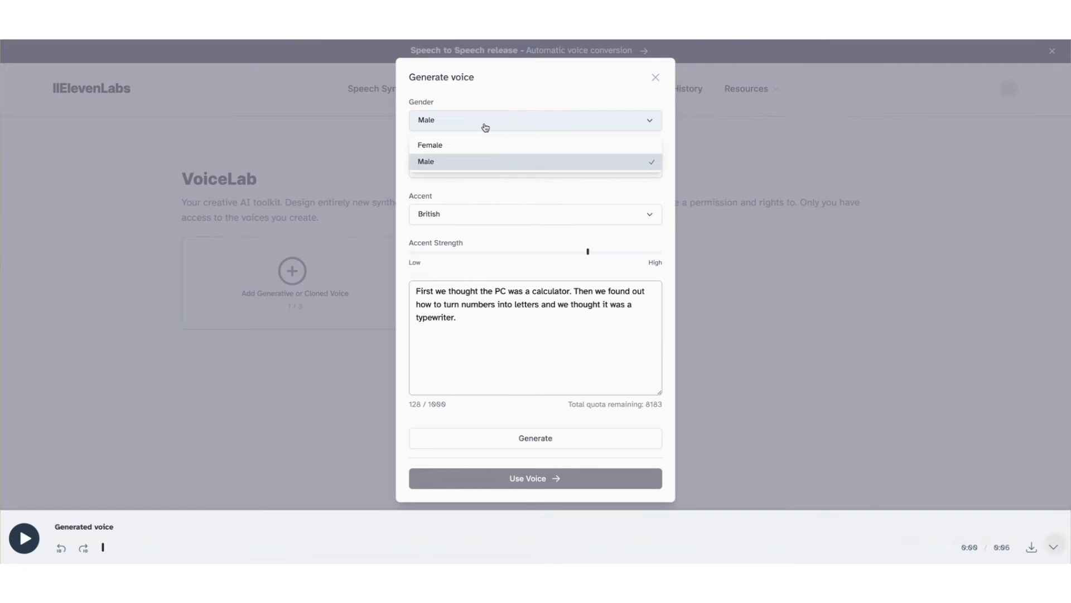
click(476, 147)
click(471, 177)
click(443, 209)
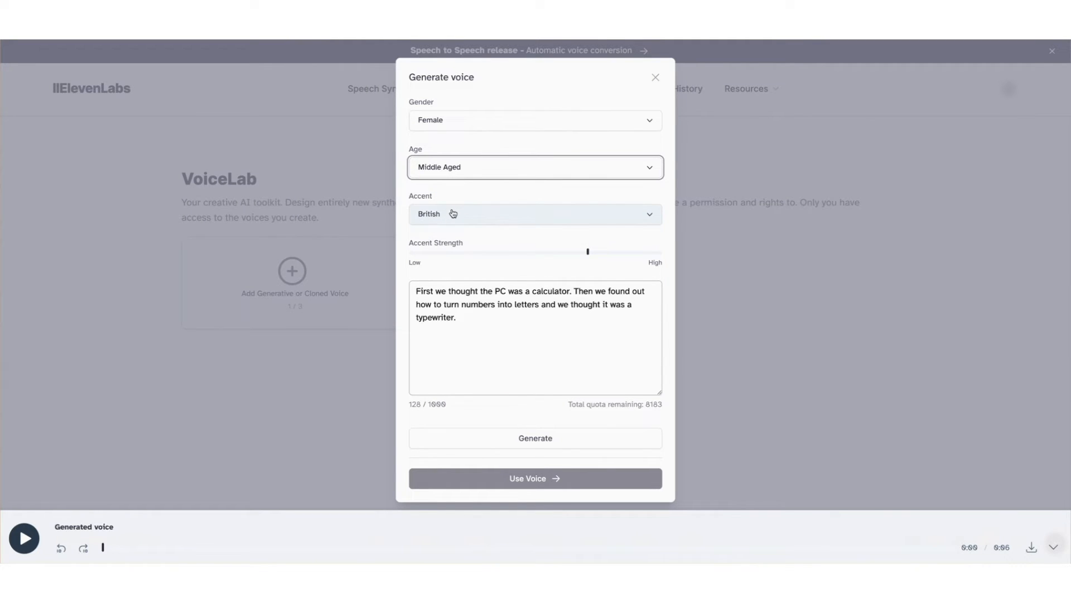
click(539, 439)
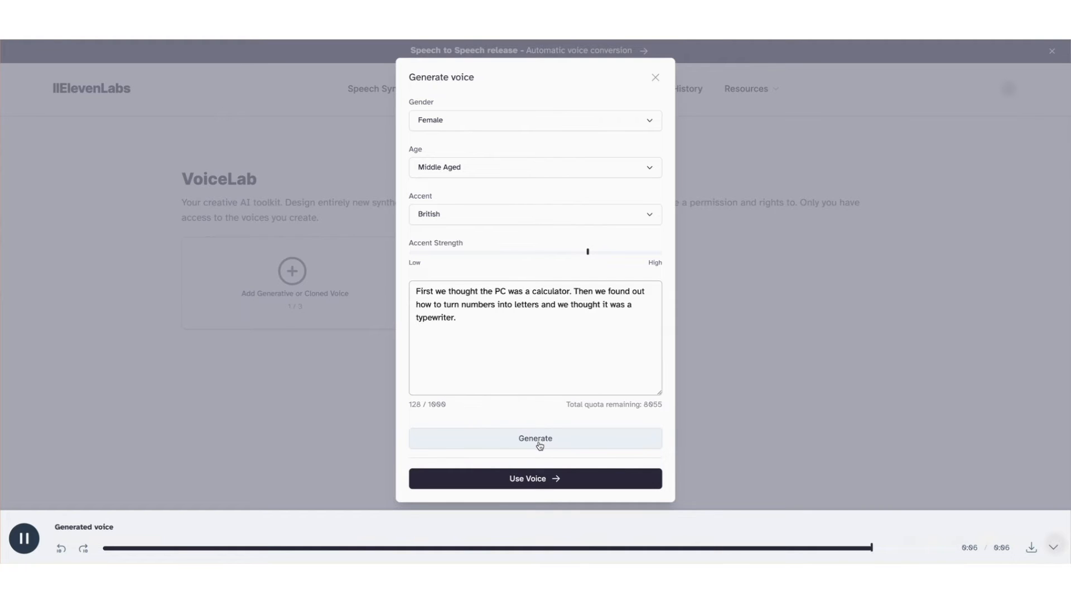
Save the designed voice to VoiceLab under the name British Woman narrator.
click(540, 477)
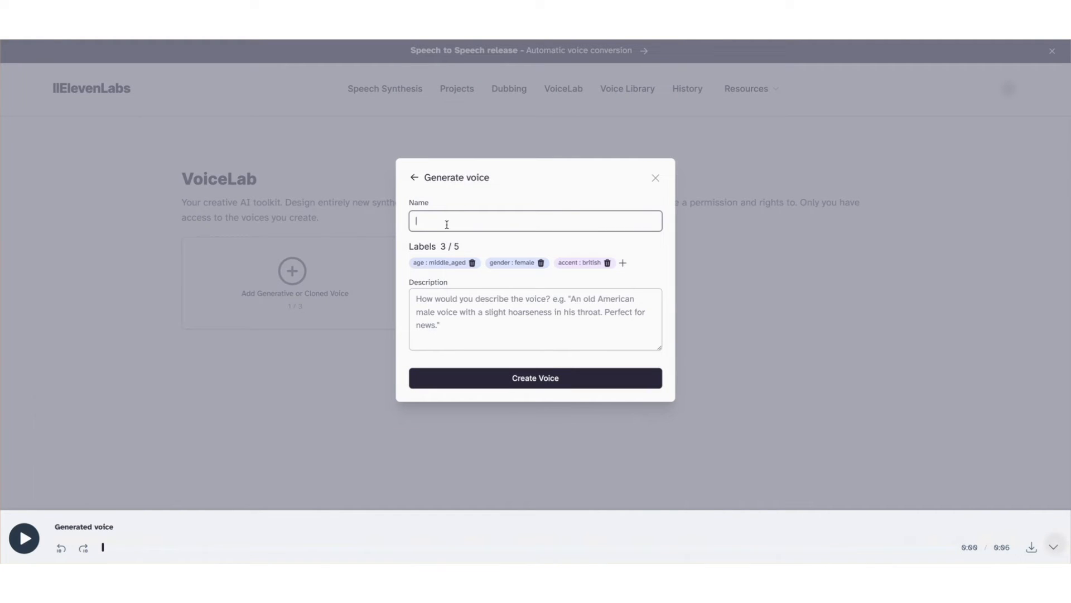
text(British Woman narrator)
click(509, 376)
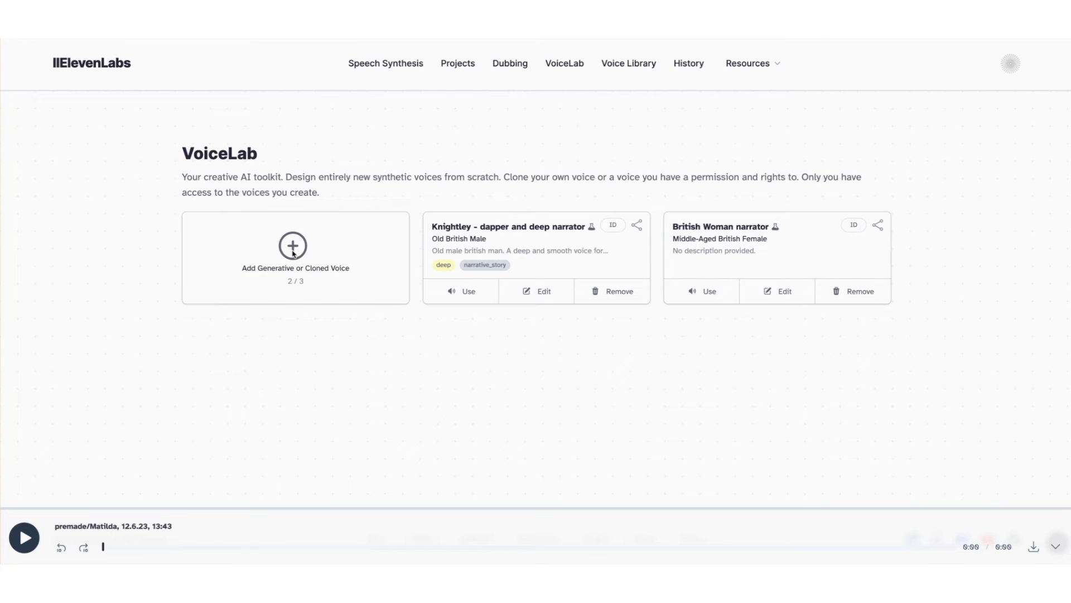
Open the subscription page from the locked Instant Voice Cloning option, review the plan status, and return to VoiceLab.
click(293, 250)
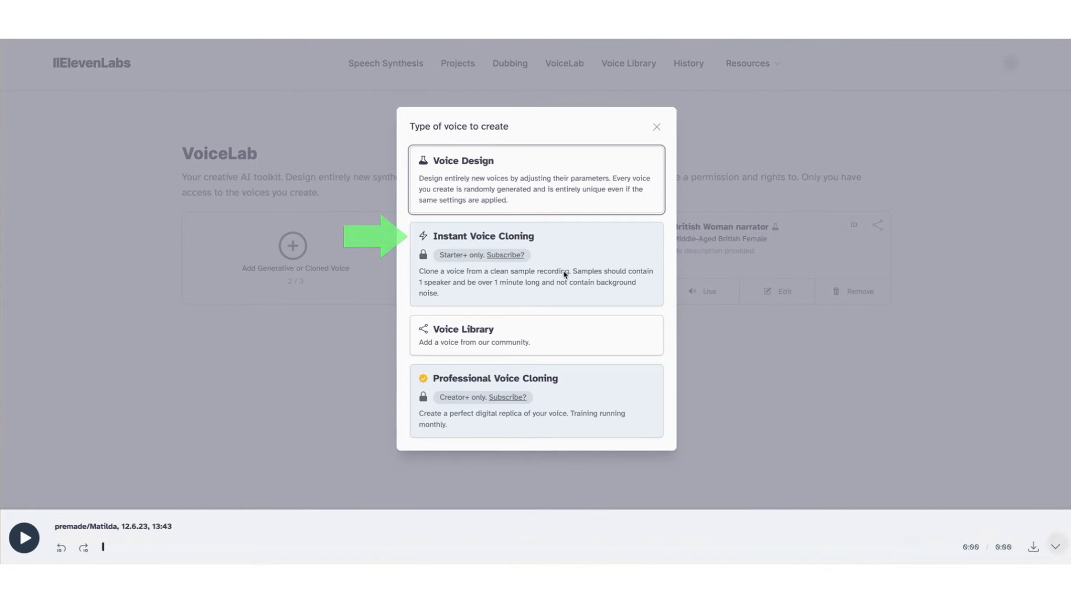
click(506, 255)
scroll(590, 278, down, 3)
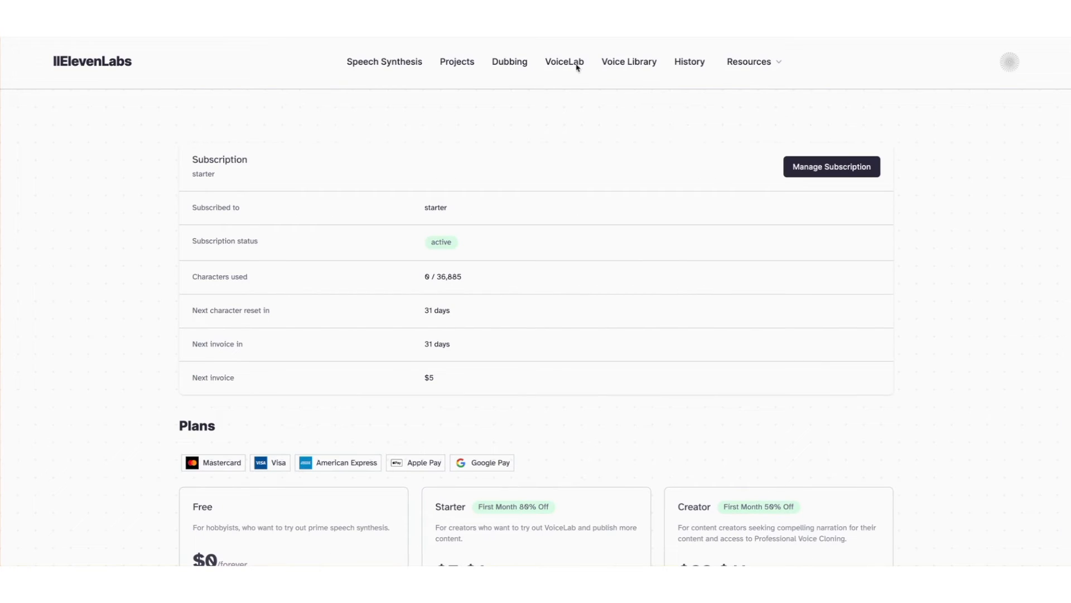
click(565, 63)
Start an Instant Voice Cloning voice named Kimberly's voice and upload an audio sample file.
click(293, 257)
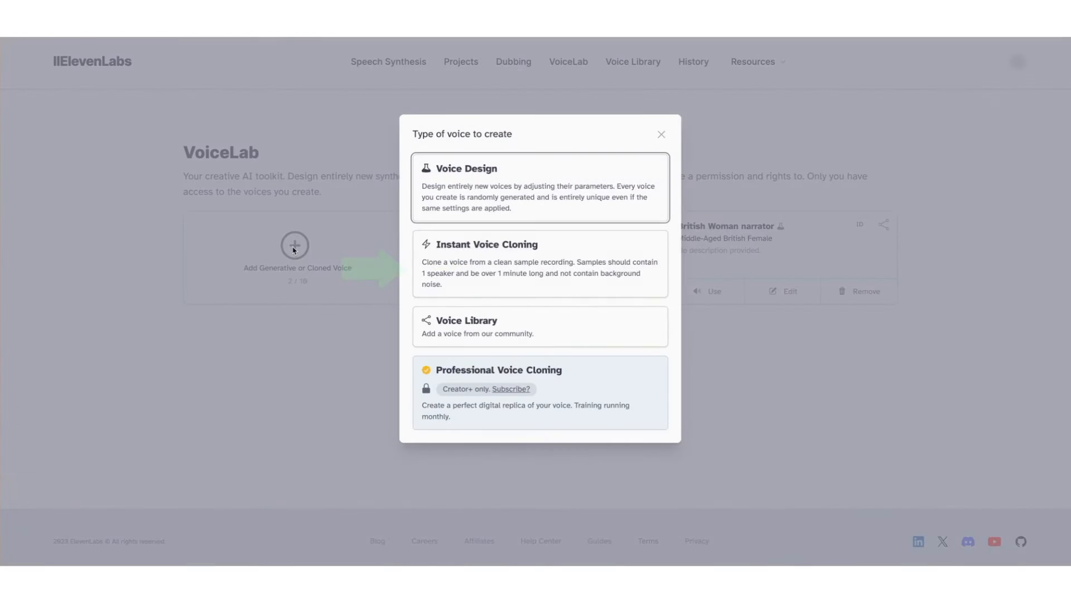
click(484, 261)
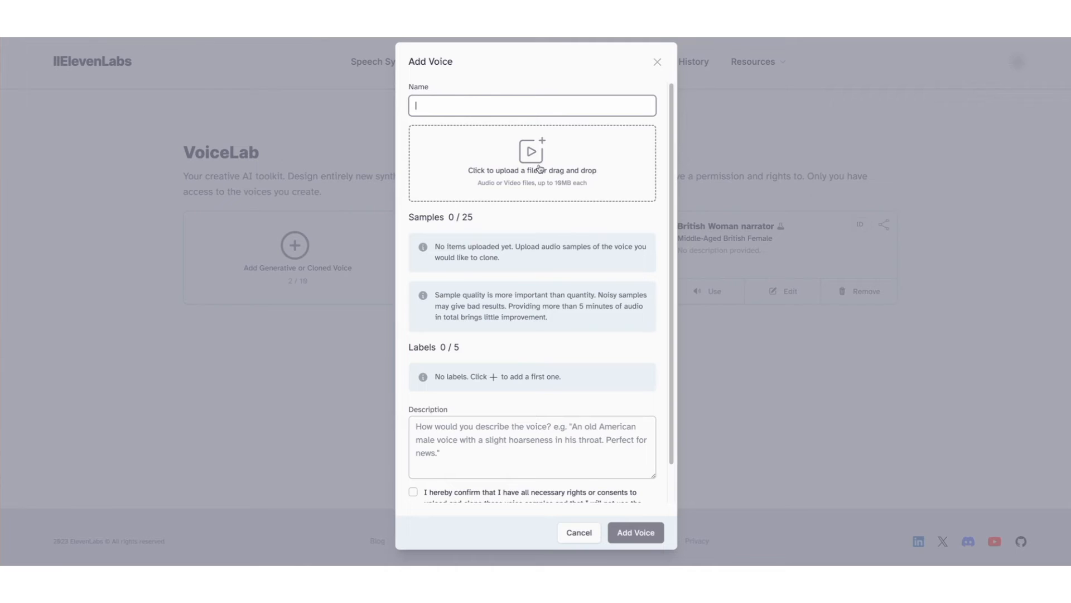
text(Kimberly's voice)
click(532, 152)
click(575, 217)
click(721, 370)
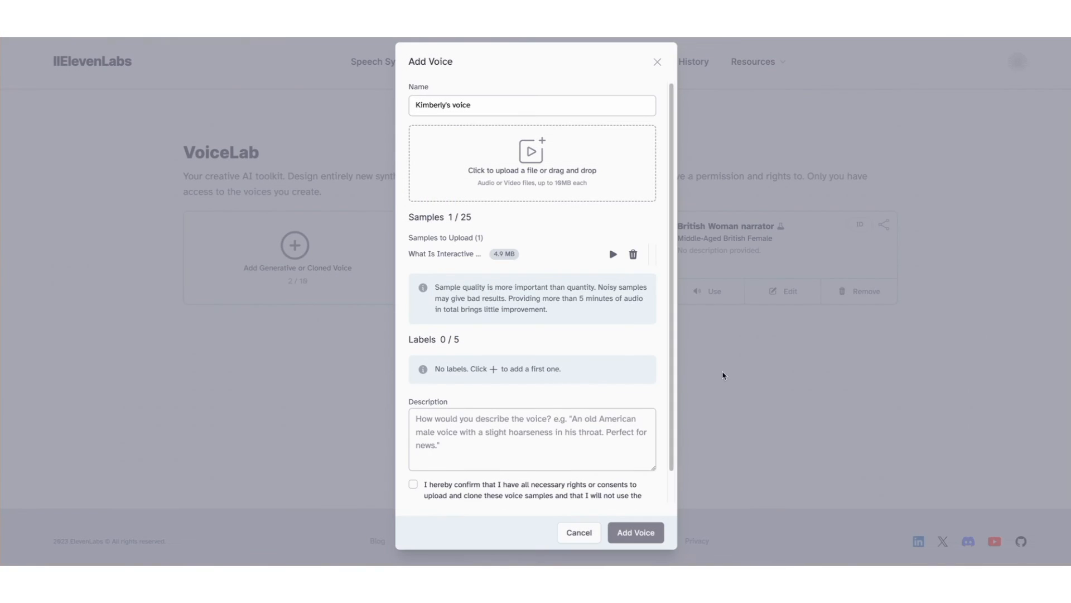
Add the label Accent: American and the description Female American YouTube Narrator to the cloned voice.
click(494, 369)
text(Accent)
key(Tab)
text(American)
key(Tab)
text(Female American YouTube Narrator)
Confirm the rights consent checkbox and add the cloned voice to VoiceLab.
scroll(664, 392, down, 1)
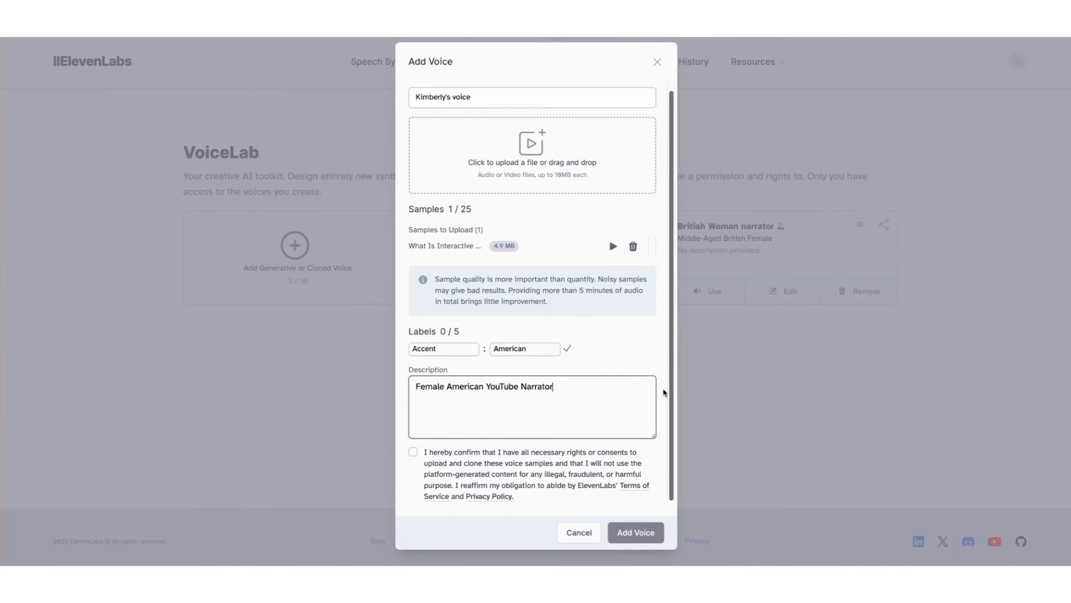
click(414, 452)
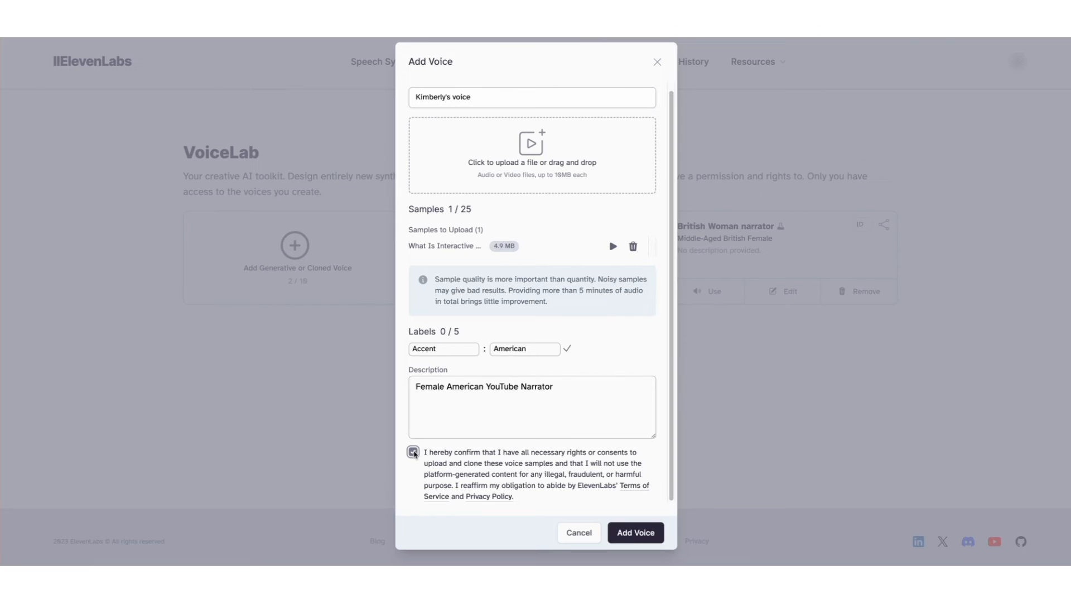
click(636, 535)
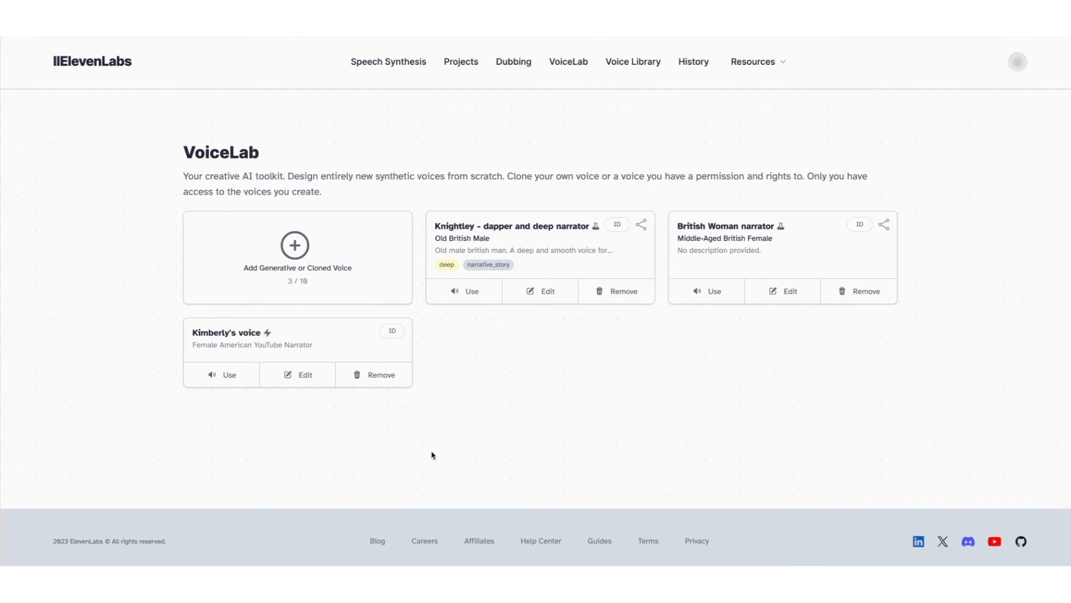
Use Kimberly's voice for text to speech, replace the text with the pasted intro script, and generate speech.
click(227, 379)
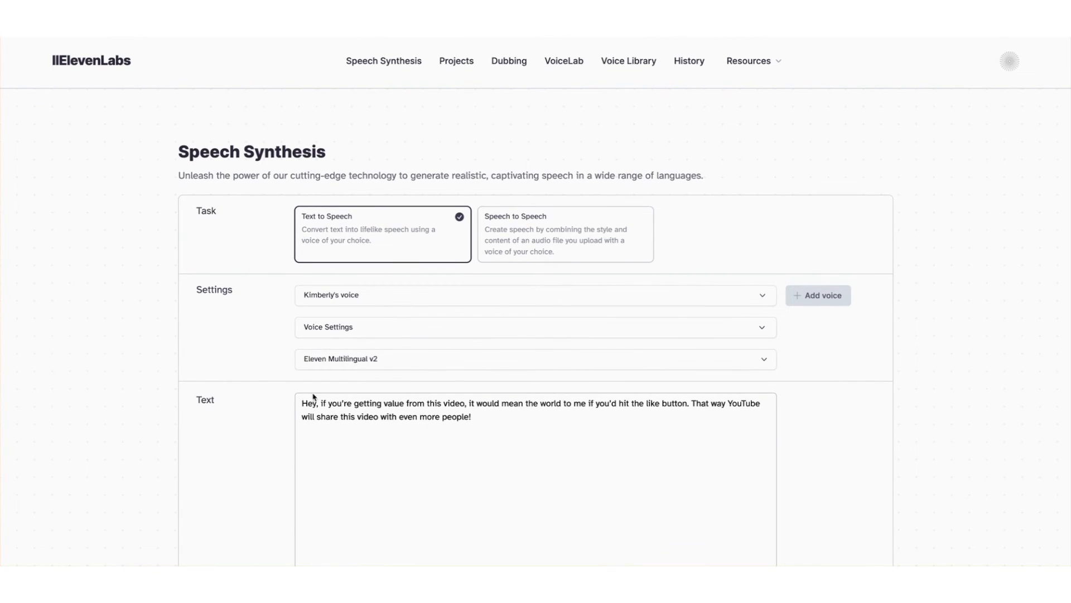
drag(301, 401, 504, 423)
text(These are some of the most realistic AI voices available today and you can easily create voices like this for free. In this tutorial, I'll show you how to use text to speech, speech to speech, create custom voices, and even clone your own voice. Let's dive right in.)
scroll(579, 390, down, 2)
click(579, 495)
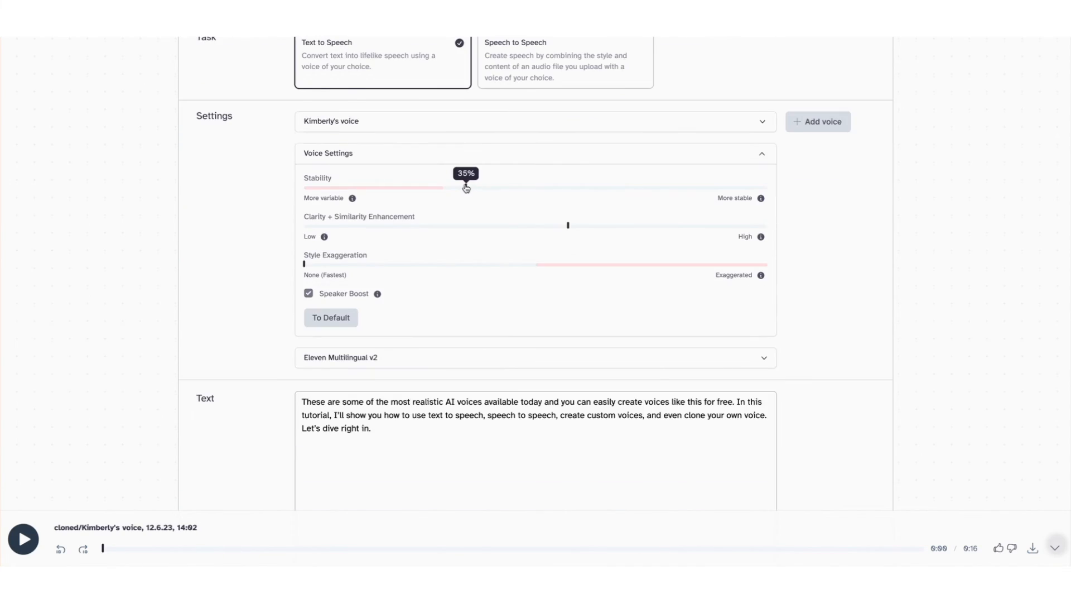
Set Stability to about 35%, lower Clarity + Similarity Enhancement slightly, and generate the speech again.
scroll(503, 180, down, 1)
drag(535, 174, 554, 178)
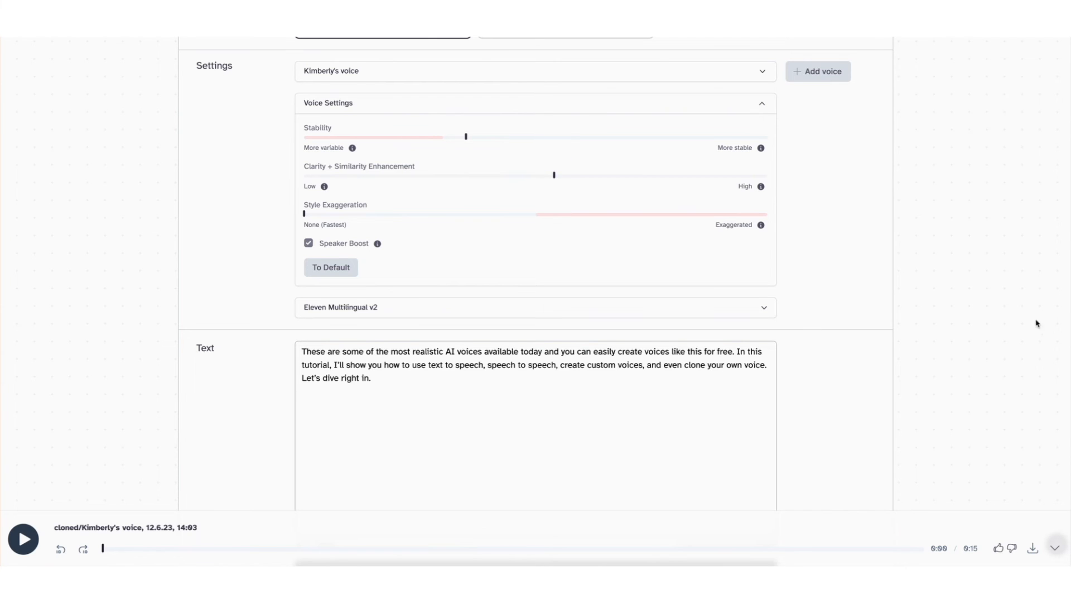
scroll(669, 390, down, 3)
click(528, 426)
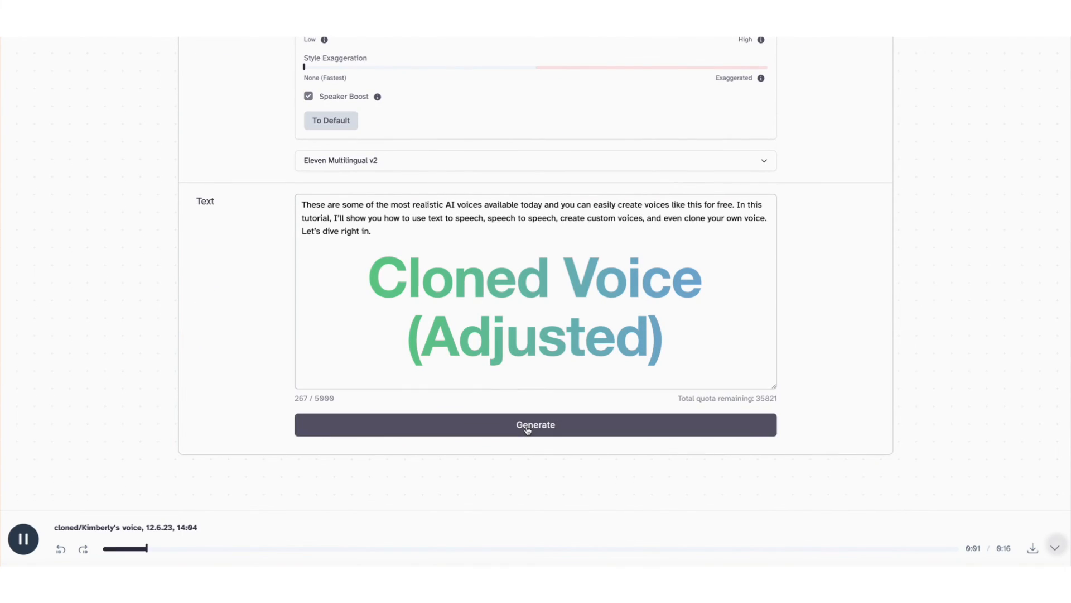